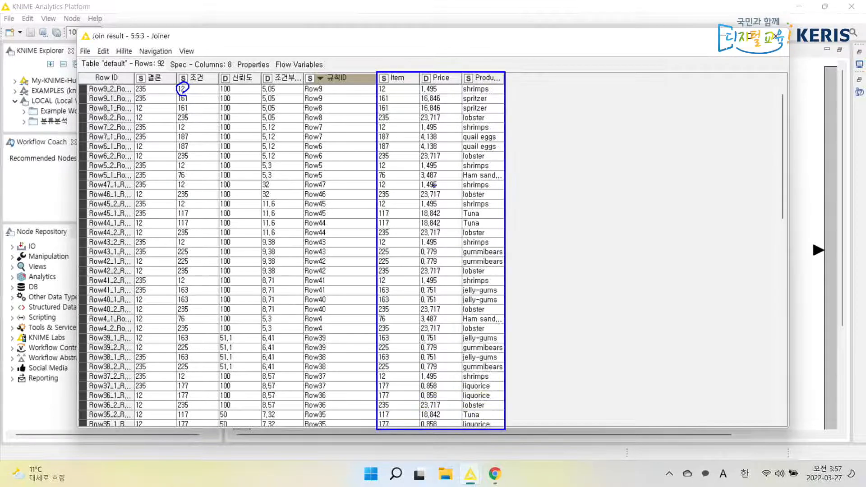
Compare the 규칙ID and 결론 values of the Row9 entries in the join result and widen the ProductName and Item columns
key("e")
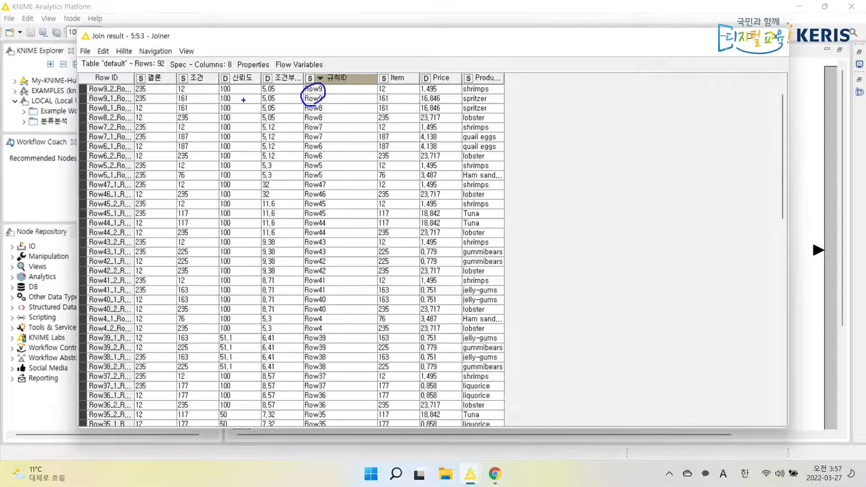
mouse_move(137, 81)
left_mouse_down()
mouse_move(157, 95)
mouse_move(150, 104)
left_mouse_up()
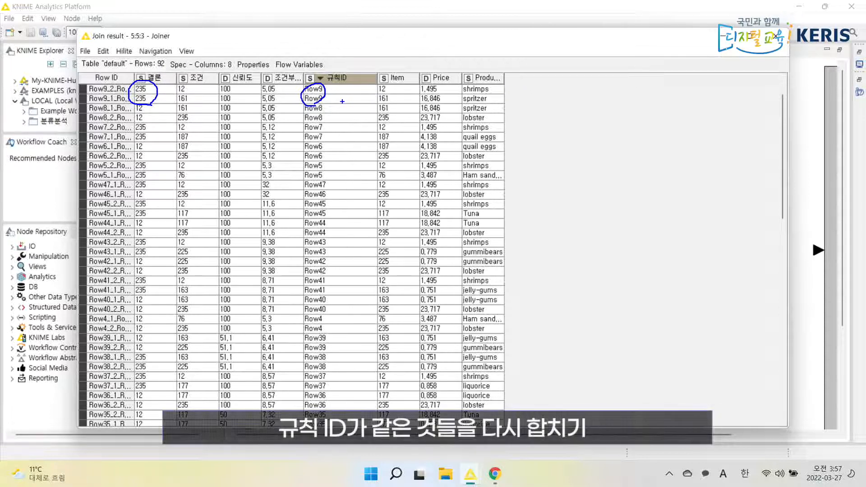
key("Escape")
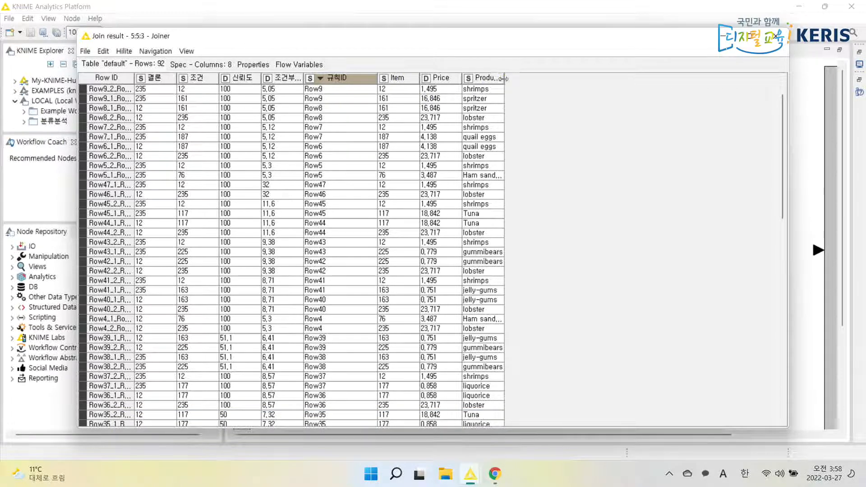
left_click_drag(504, 78, 528, 77)
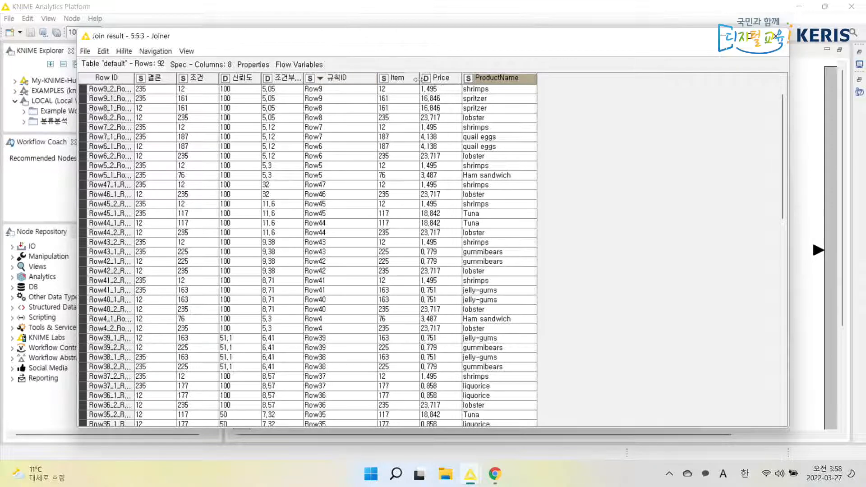
left_click_drag(418, 79, 442, 79)
Examine the 조건, 신뢰도, 조건부비율, Price and ProductName values of the Row9 entries and close the join result table
mouse_move(172, 92)
left_mouse_down()
mouse_move(187, 80)
mouse_move(198, 93)
left_mouse_up()
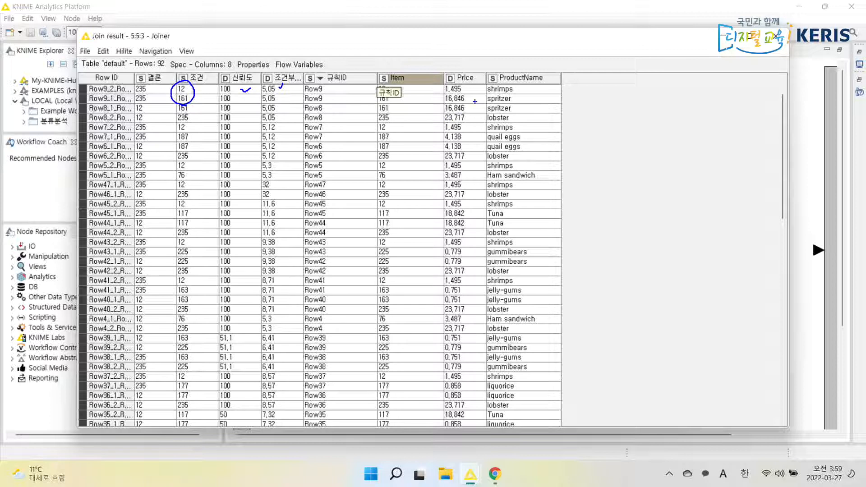
key("Escape")
key("ctrl+2")
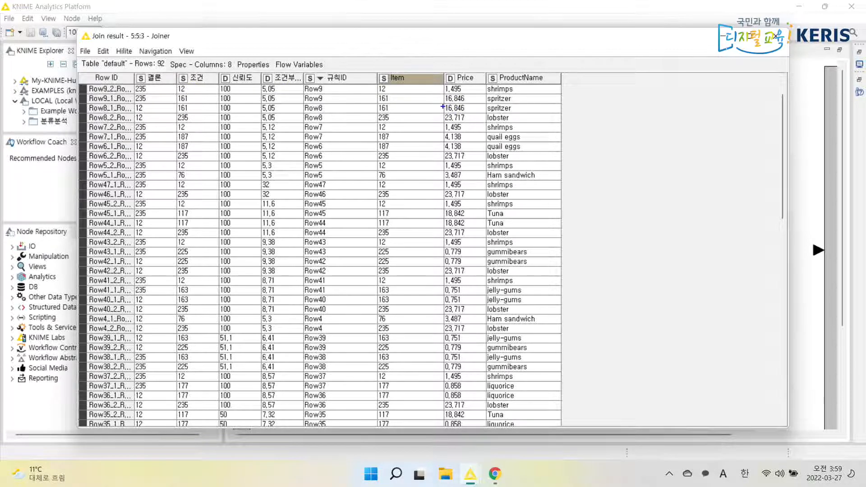
mouse_move(444, 85)
left_mouse_down()
mouse_move(467, 104)
mouse_move(487, 104)
left_mouse_up()
key("e")
left_click_drag(516, 100, 531, 89)
key("Escape")
left_click(775, 36)
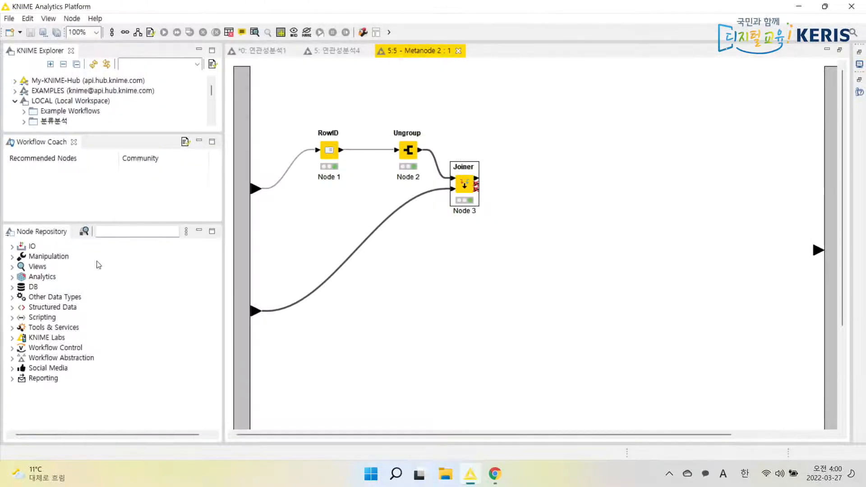
Add a GroupBy node after the Joiner and connect the Joiner's join result output to it
left_click(112, 230)
type("group")
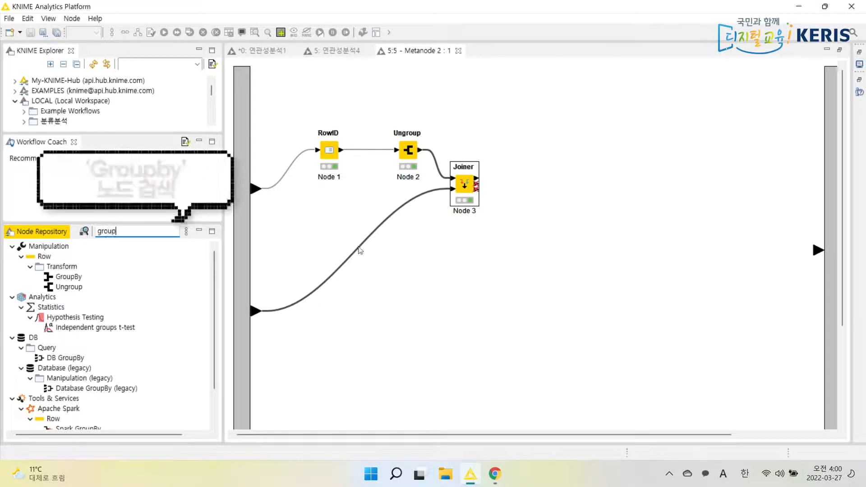
left_click_drag(72, 276, 557, 202)
left_click_drag(477, 178, 562, 210)
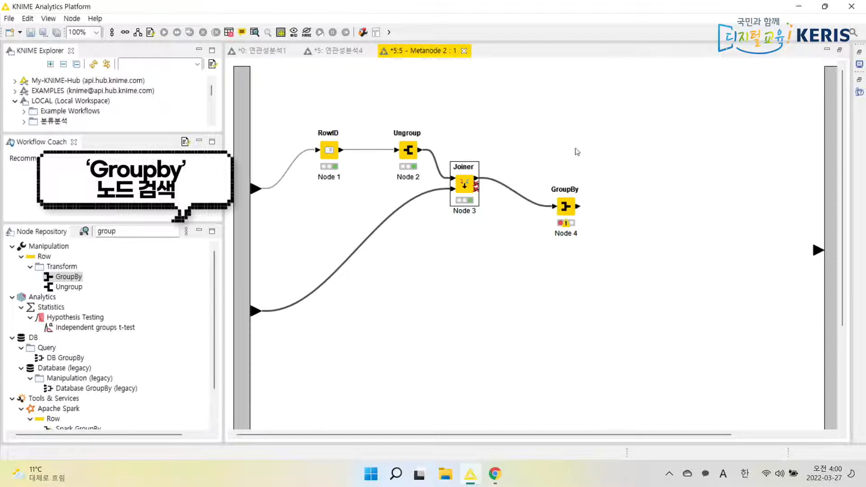
Open the GroupBy node's configuration and set 규칙ID as the group column
right_click(563, 206)
left_click(598, 196)
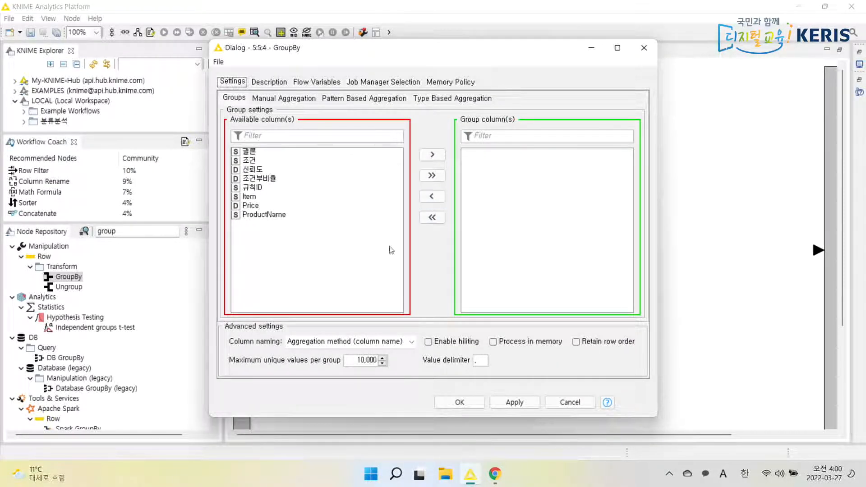
left_click(256, 188)
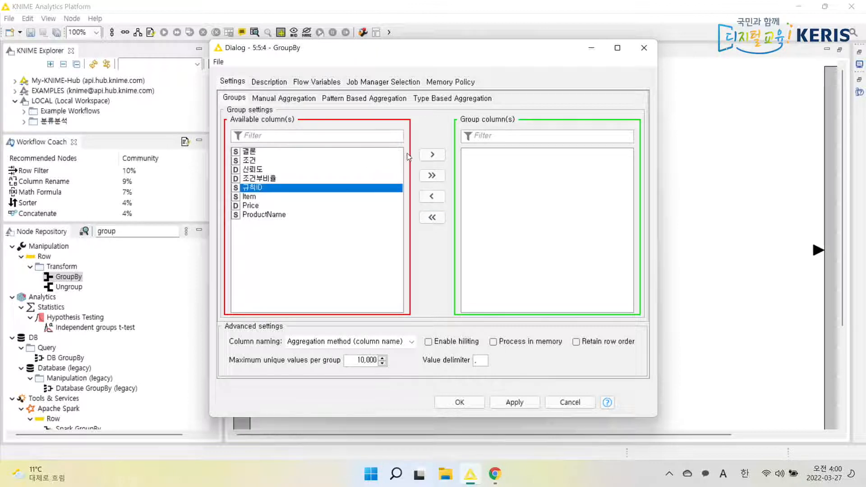
left_click(440, 157)
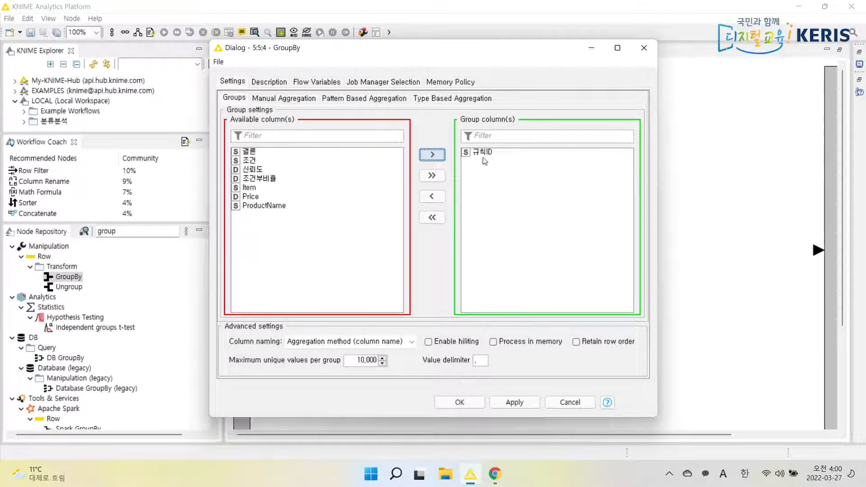
Add manual aggregations for 결론 with First and for 조건 with Concatenate
left_click(284, 99)
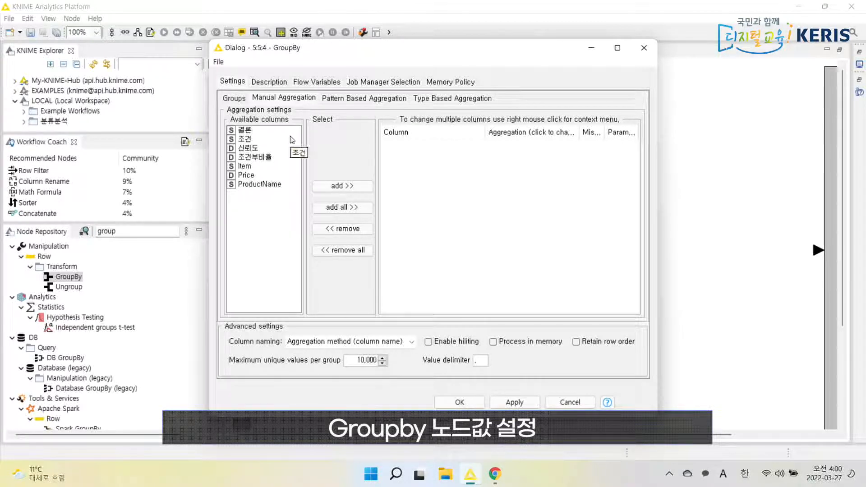
double_click(261, 133)
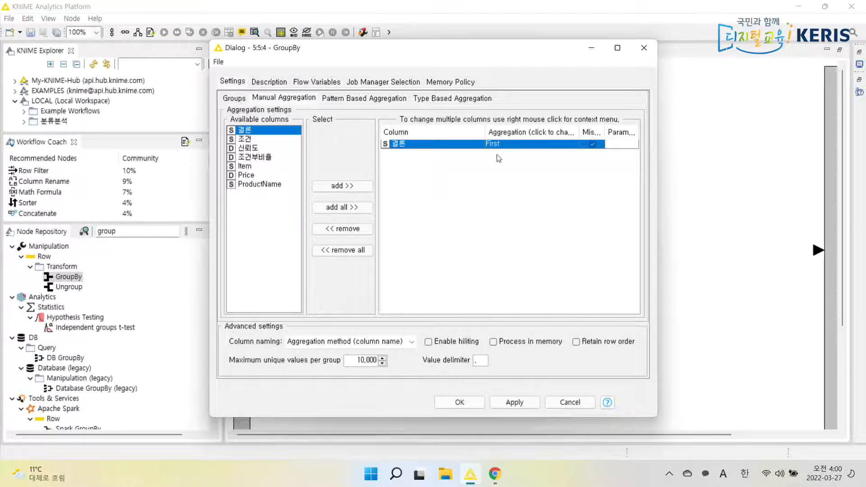
double_click(247, 139)
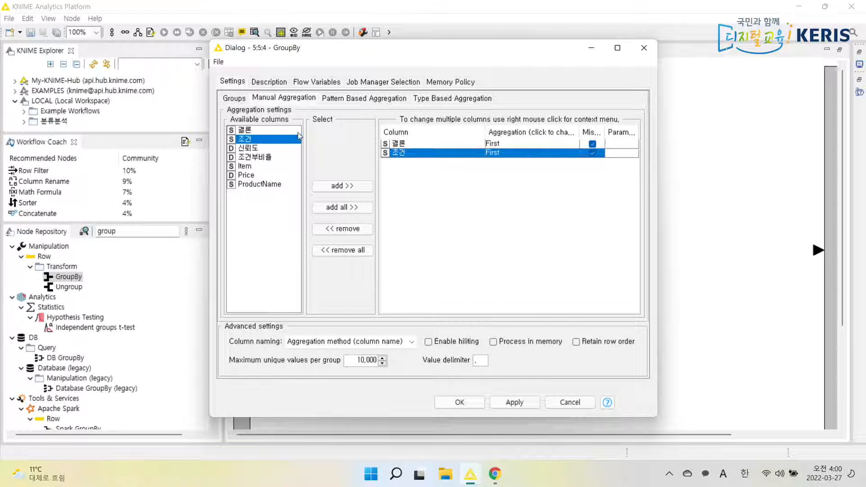
left_click(527, 153)
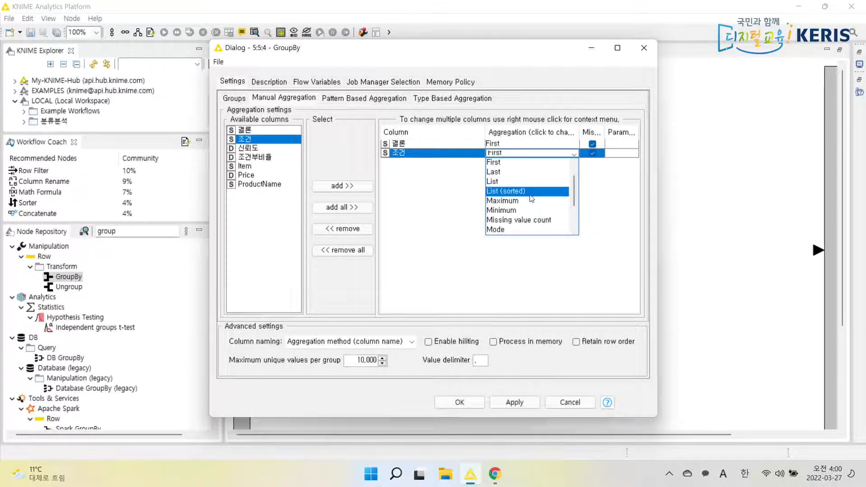
scroll(523, 197, "up", 1)
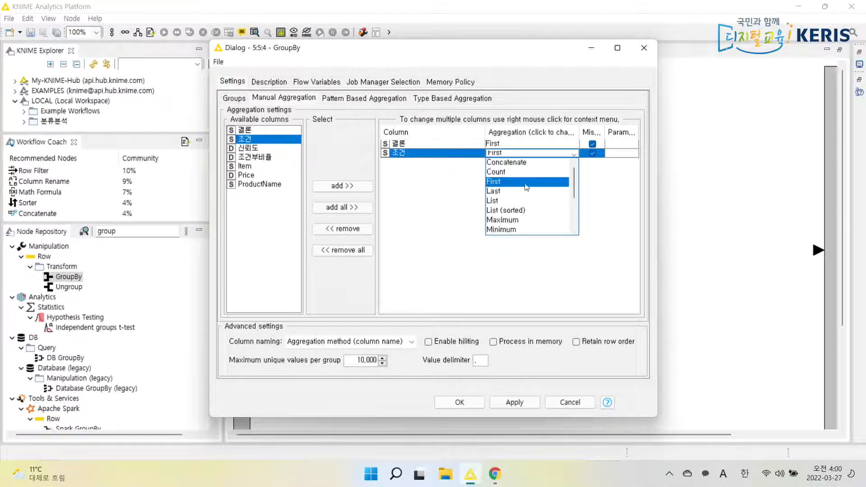
left_click(525, 163)
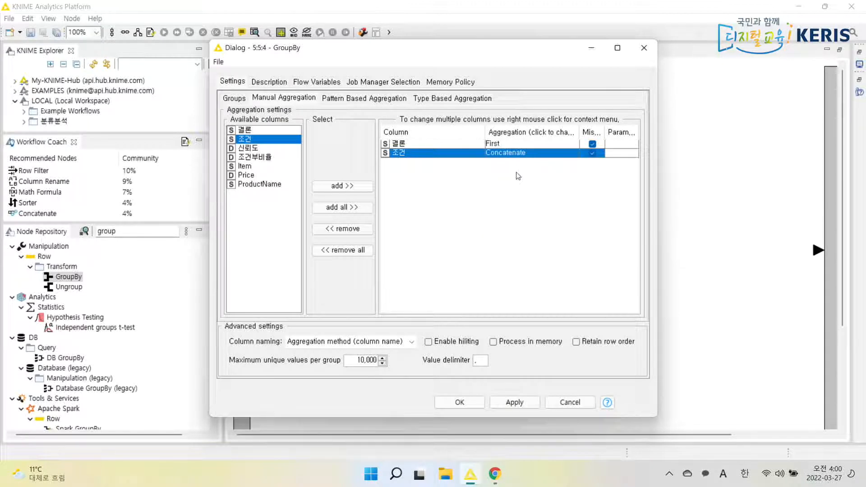
Add the 신뢰도 and 조건부비율 columns to the manual aggregation, both with the First method
left_click(243, 149)
double_click(244, 148)
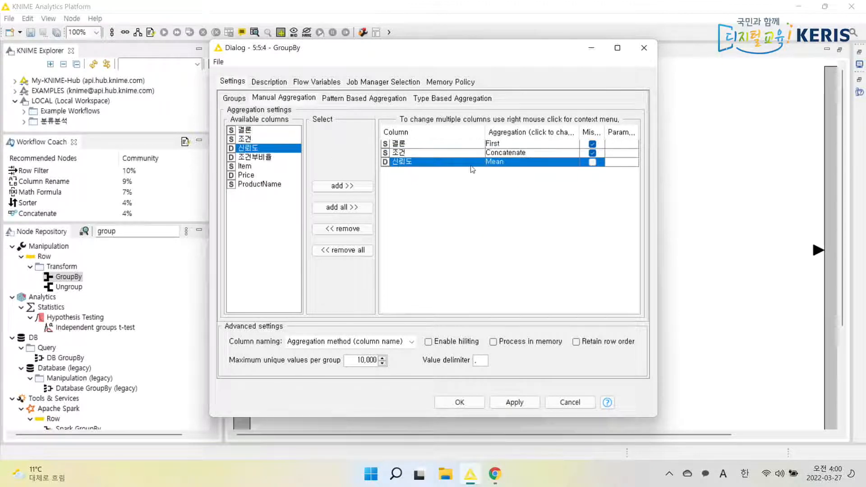
left_click(506, 162)
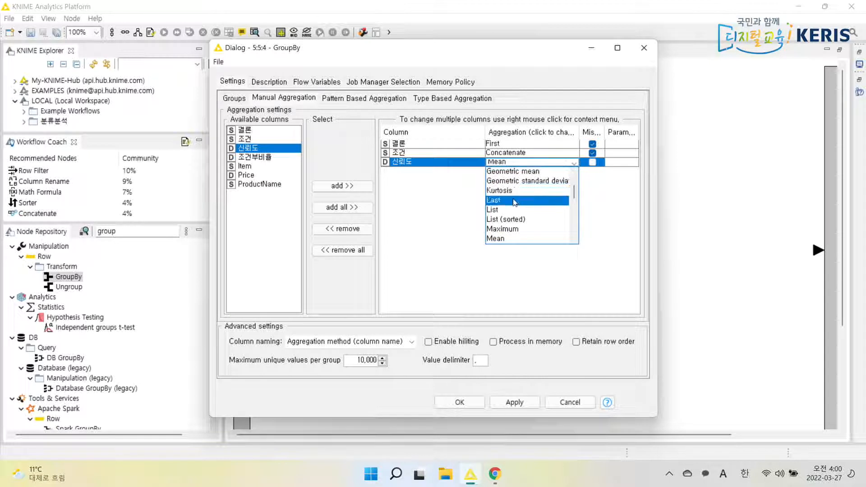
scroll(516, 219, "up", 2)
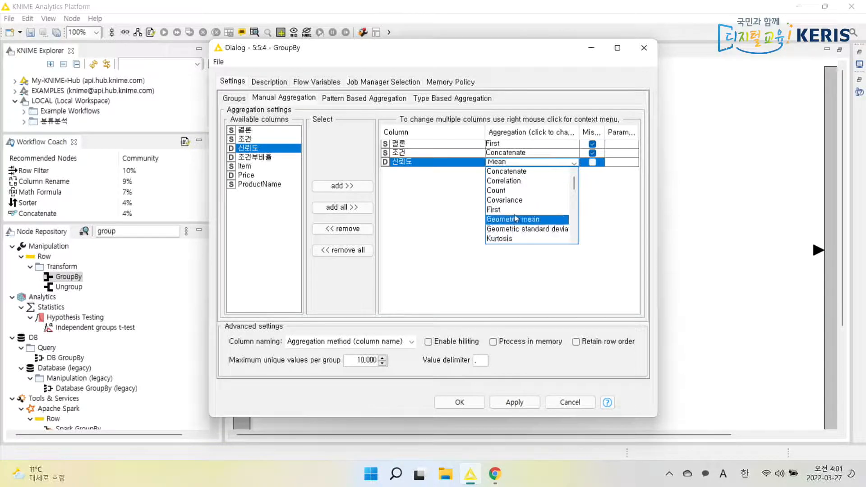
left_click(501, 210)
double_click(266, 159)
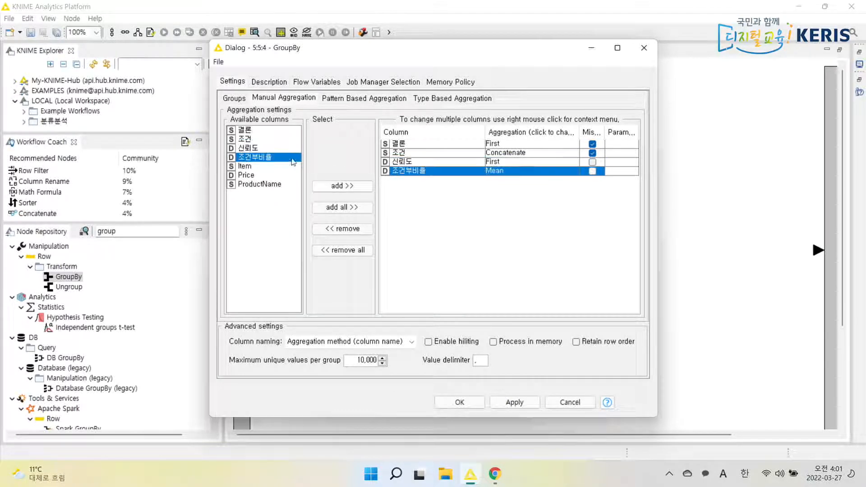
left_click(494, 171)
scroll(509, 211, "up", 2)
left_click(511, 221)
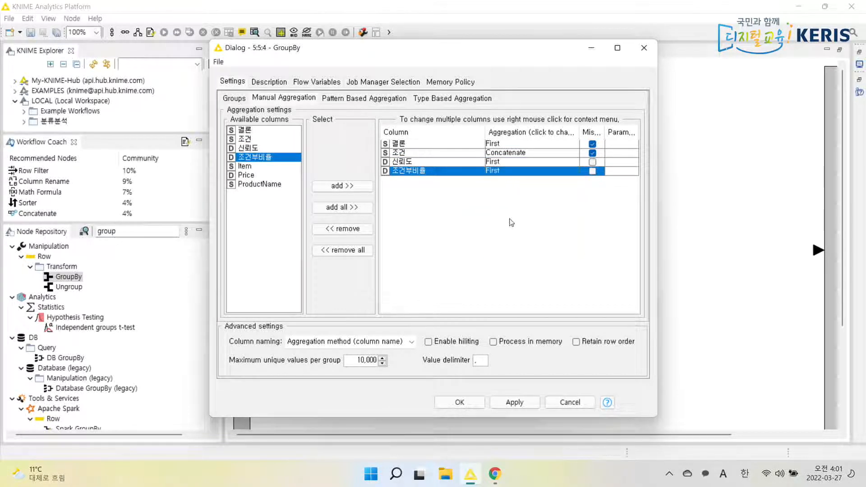
Add the Item column to the manual aggregation with the Concatenate method
left_click(247, 166)
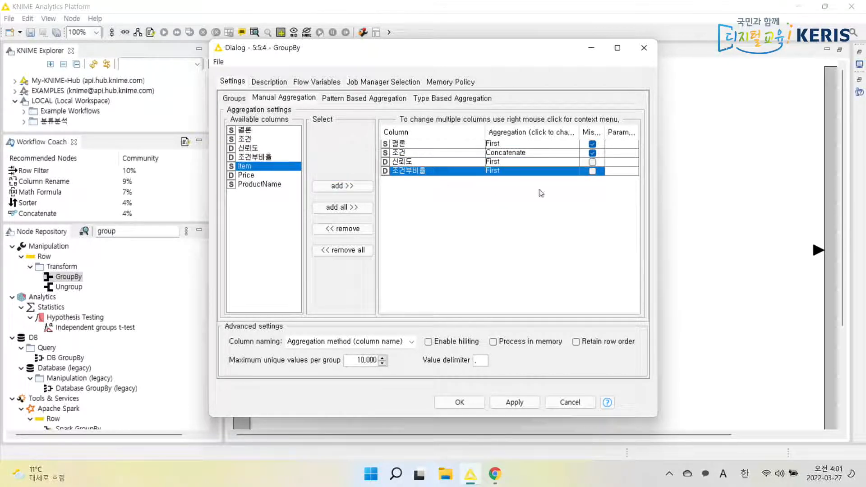
double_click(269, 167)
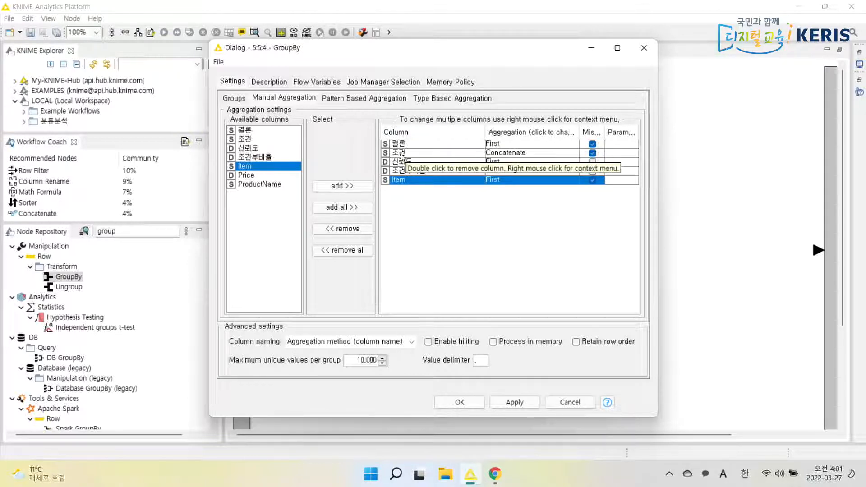
left_click(519, 181)
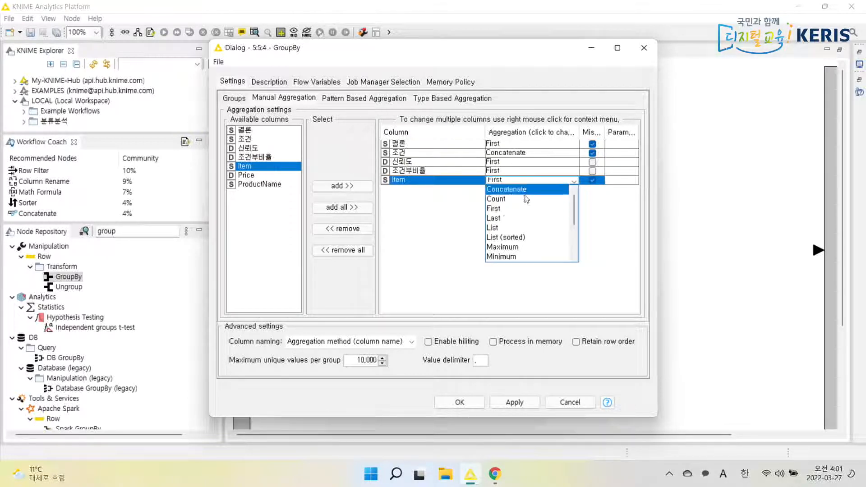
left_click(507, 189)
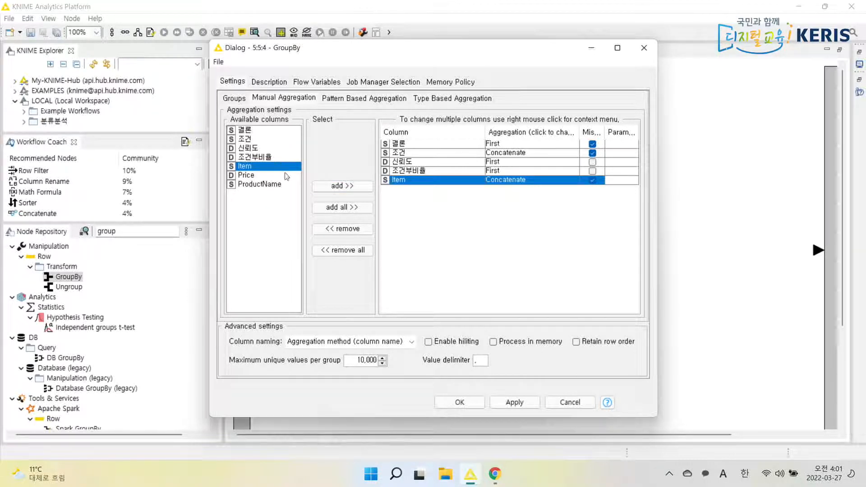
Add the Price column to the manual aggregation with the Sum method
double_click(270, 177)
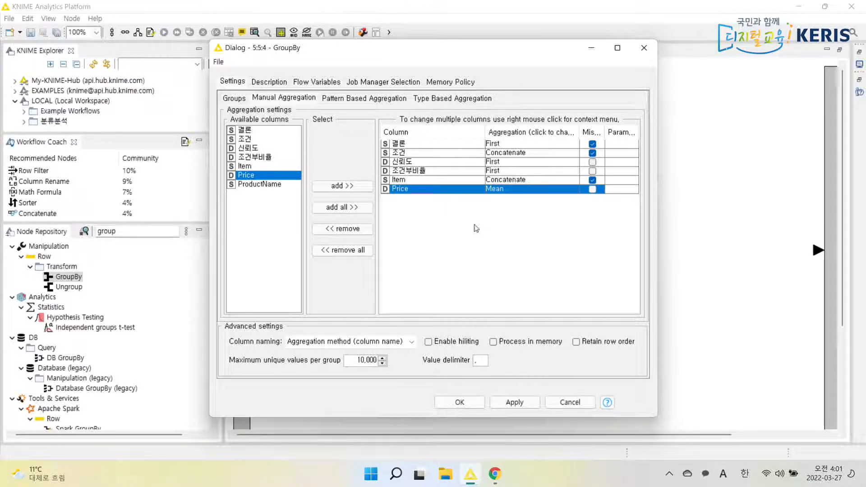
left_click(514, 189)
scroll(525, 247, "down", 1)
scroll(525, 247, "down", 4)
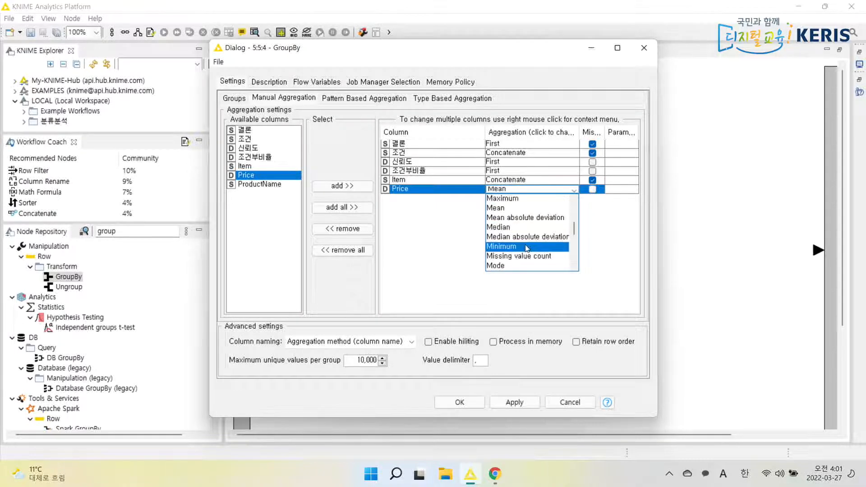
scroll(525, 224, "down", 2)
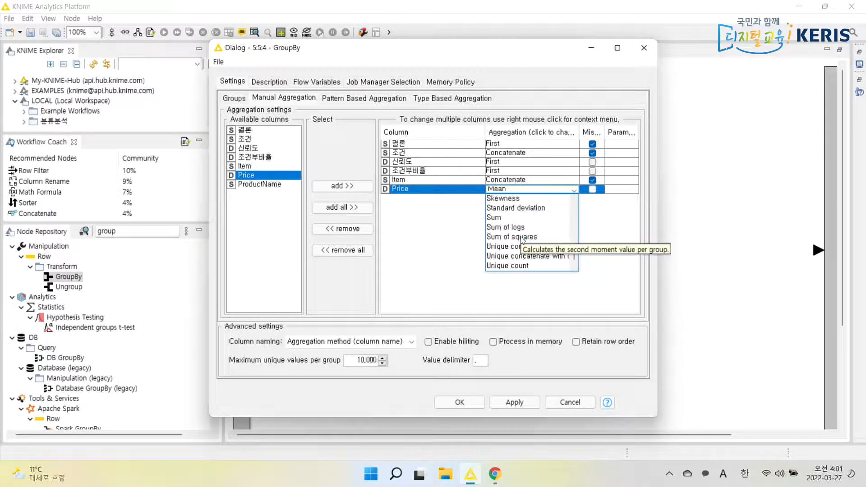
scroll(510, 244, "up", 1)
left_click(507, 247)
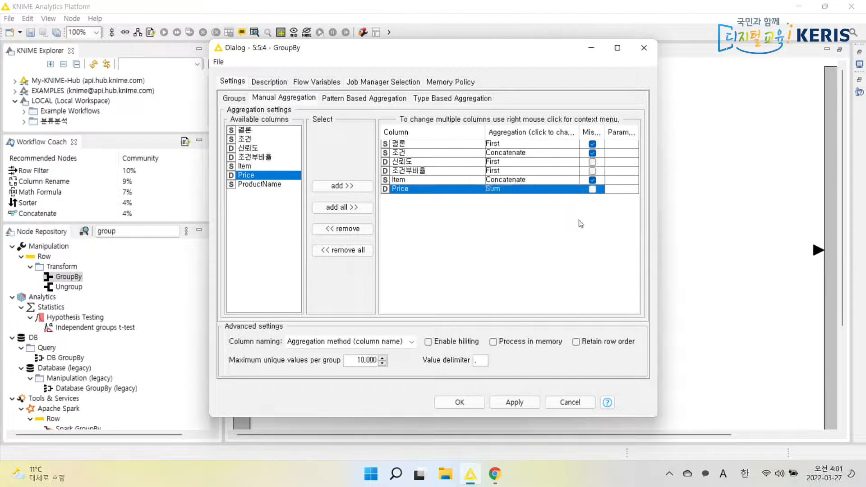
Add the ProductName column to the manual aggregation with the Concatenate method and apply the GroupBy settings
double_click(251, 186)
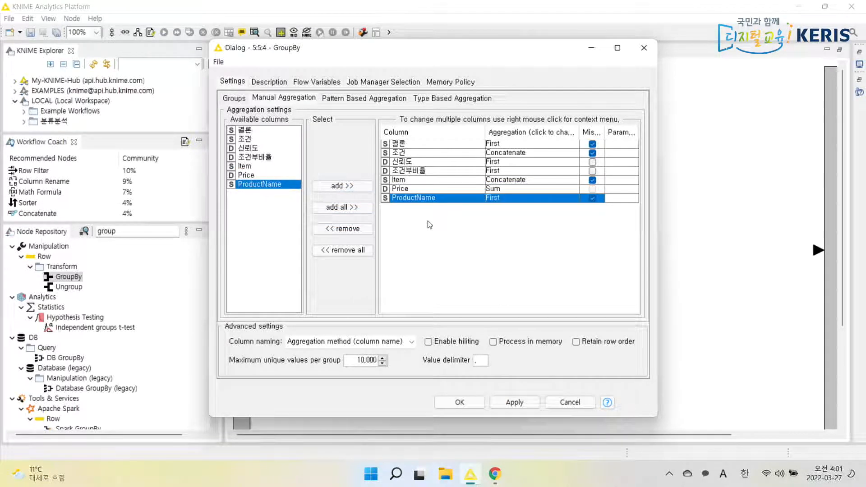
left_click(504, 200)
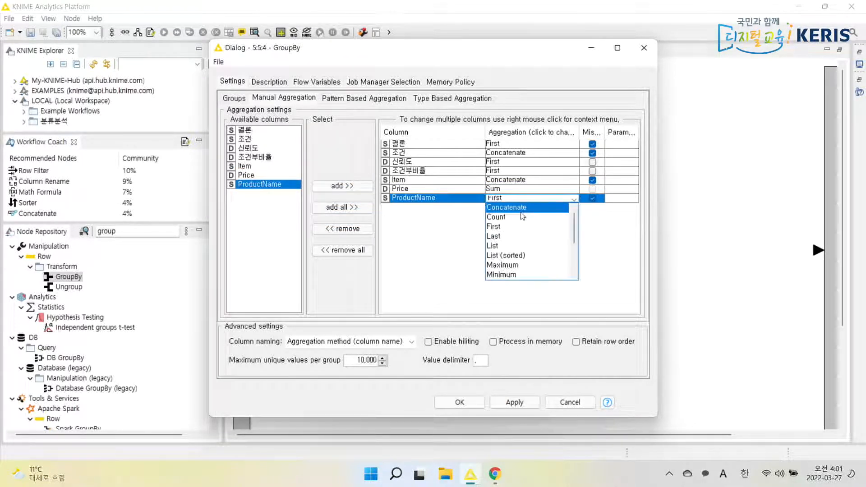
left_click(506, 207)
left_click(519, 404)
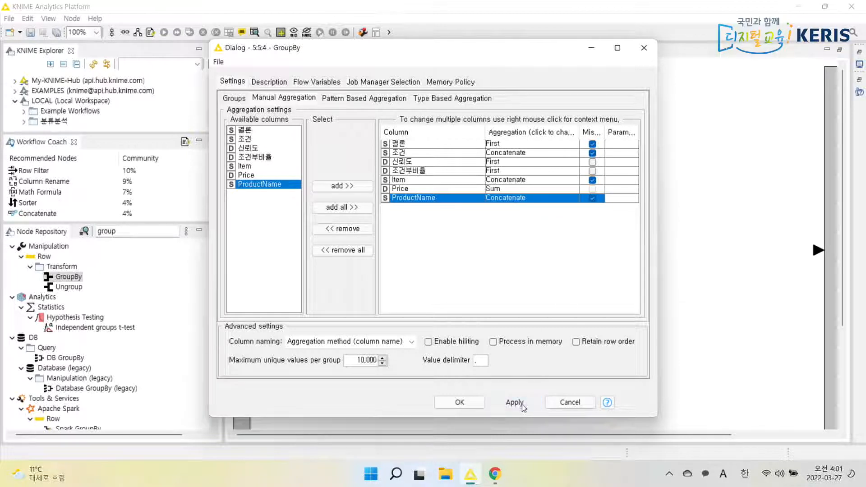
left_click(459, 402)
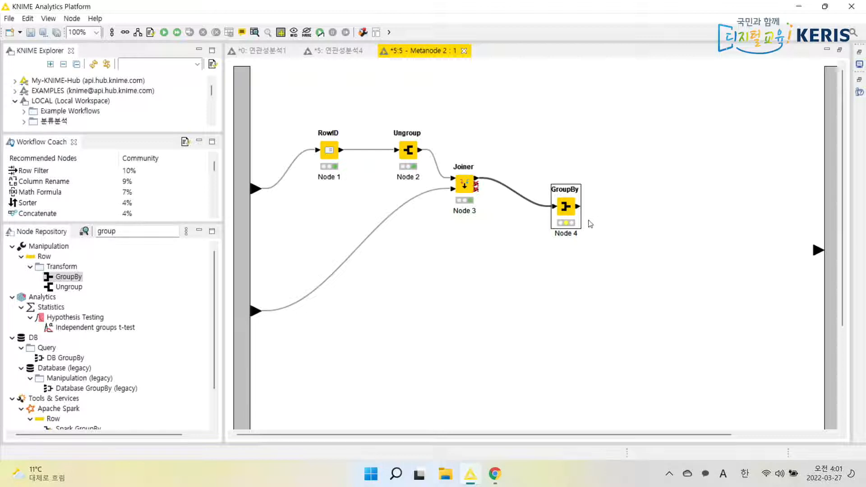
Open the GroupBy node's group table and widen the Concatenate(조건) and Concatenate(ProductName) columns
right_click(565, 209)
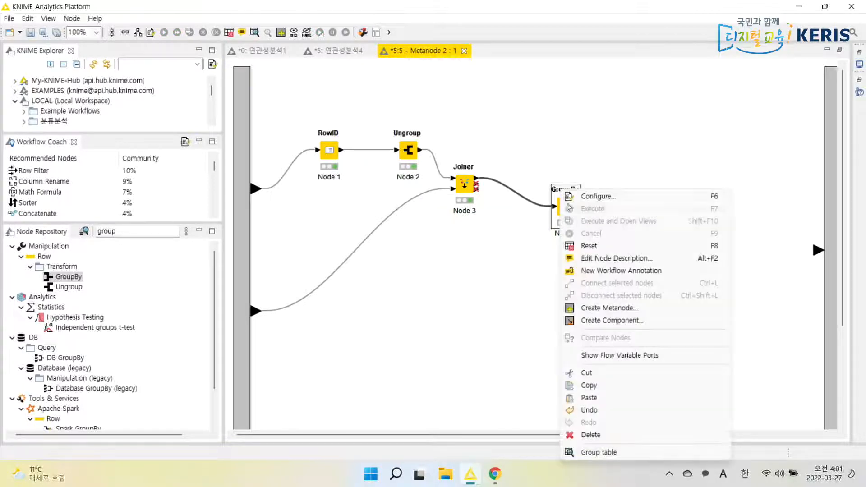
left_click(598, 452)
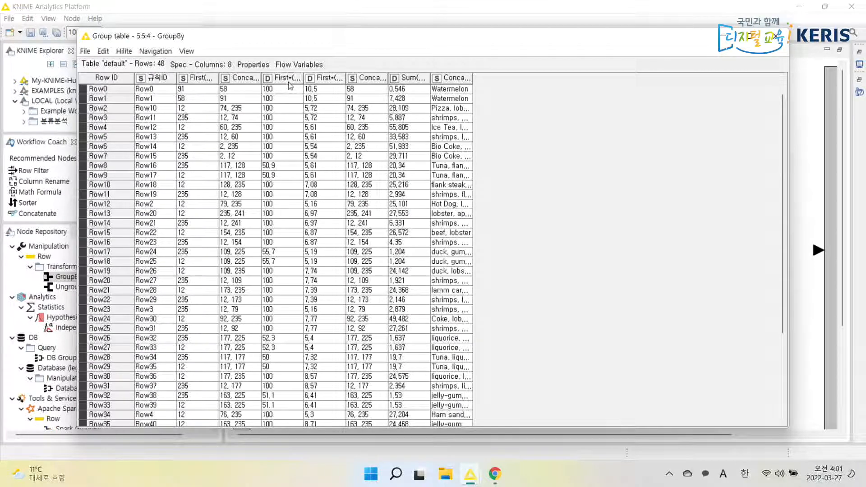
left_click_drag(266, 79, 313, 81)
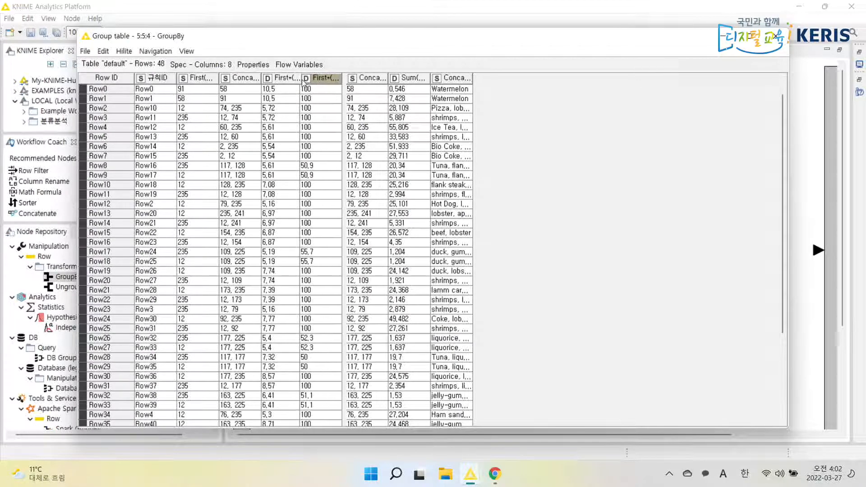
left_click_drag(262, 79, 301, 77)
left_click_drag(511, 77, 588, 77)
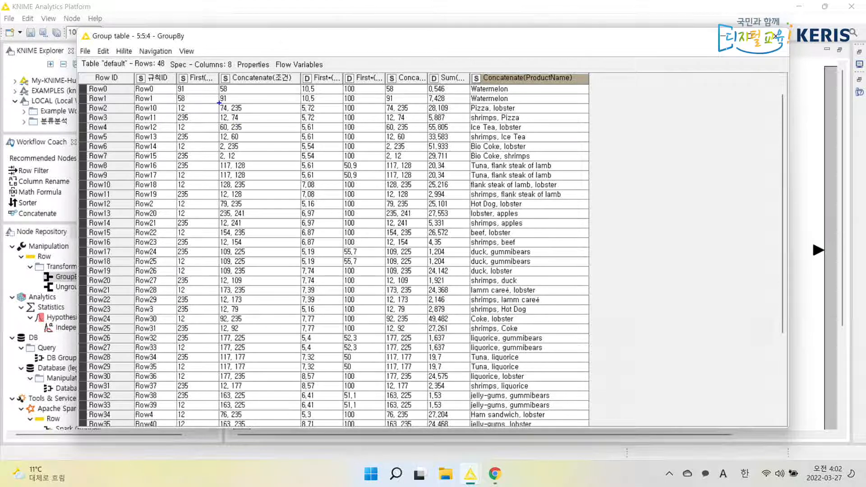
Examine the condition items, summed price and concatenated product names of rule Row10 in the grouped table, and close it
left_click_drag(230, 108, 301, 114)
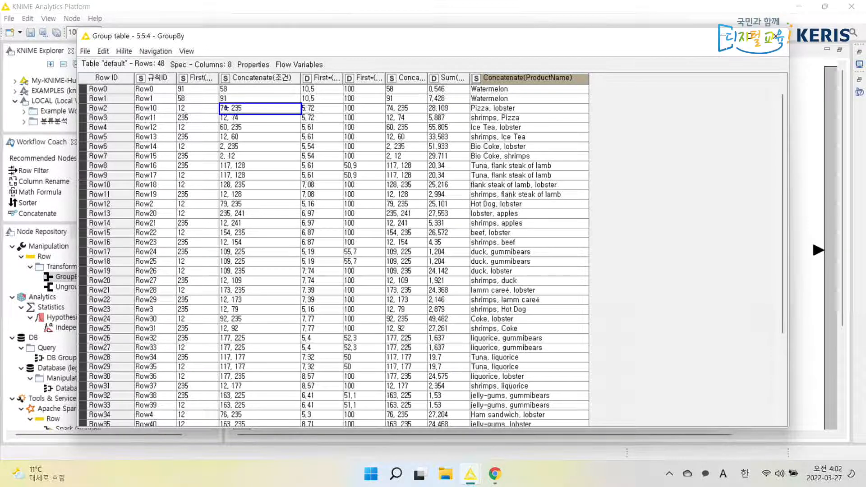
left_click_drag(427, 104, 469, 113)
left_click_drag(469, 104, 527, 114)
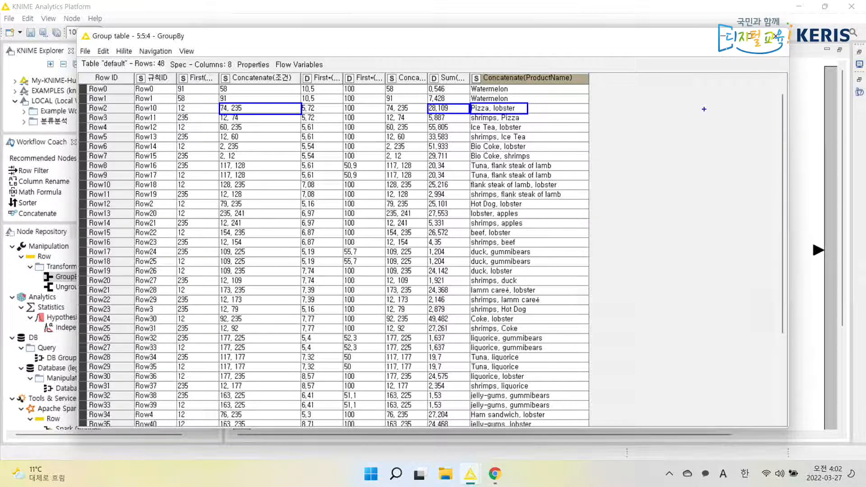
key("Escape")
left_click(772, 38)
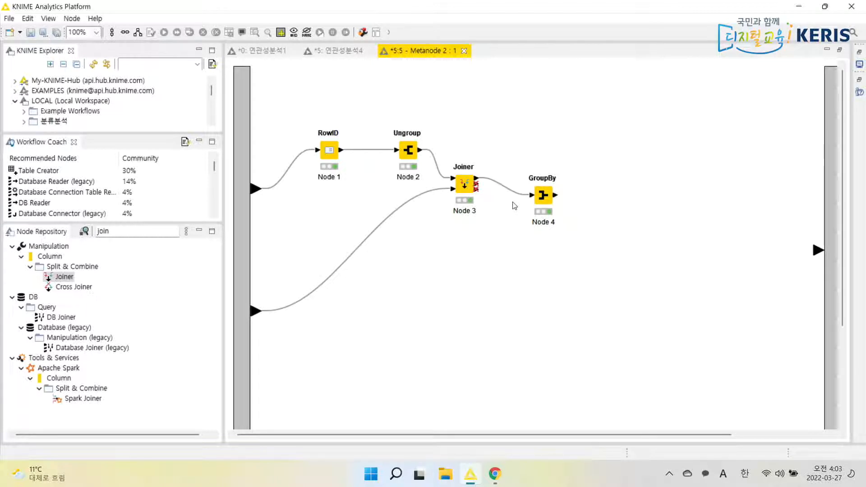
Add a second Joiner node, feeding its upper input from the GroupBy node and its lower input from the metanode's second input port
left_click_drag(64, 276, 611, 252)
left_click_drag(555, 196, 600, 245)
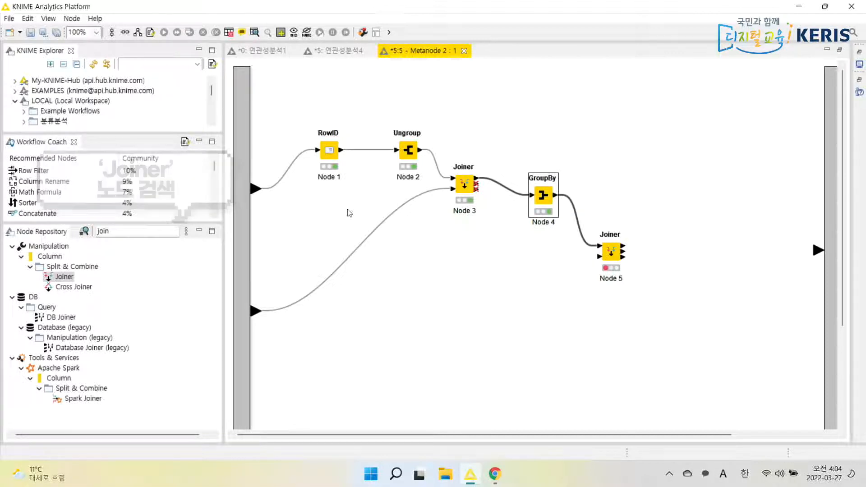
left_click_drag(256, 310, 601, 257)
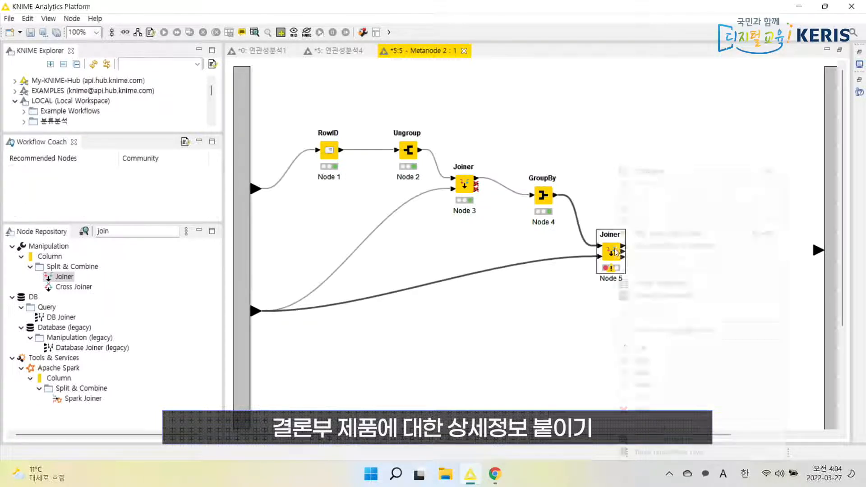
Configure the new Joiner to match First(결론) in the upper table with Item in the lower table
right_click(613, 251)
left_click(635, 62)
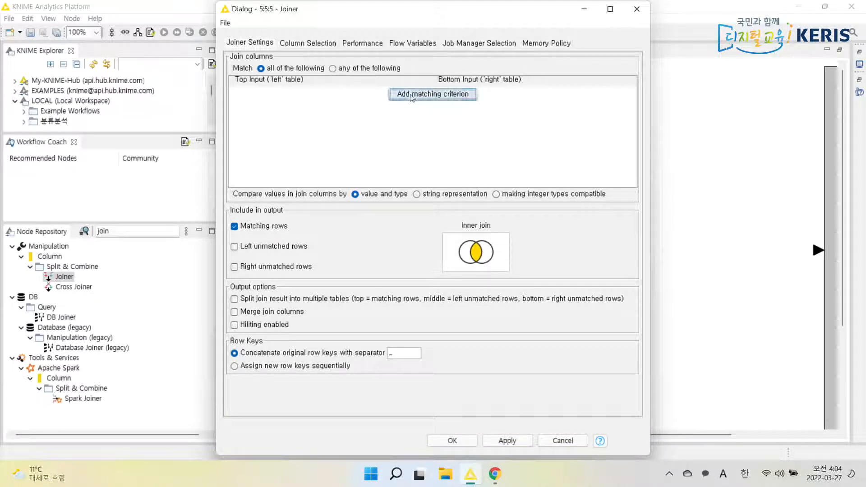
left_click(412, 95)
left_click(308, 93)
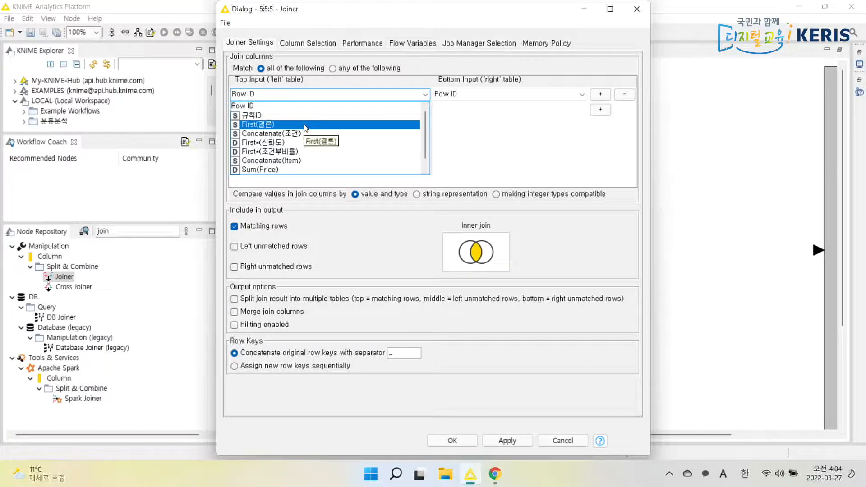
left_click(304, 126)
left_click(469, 94)
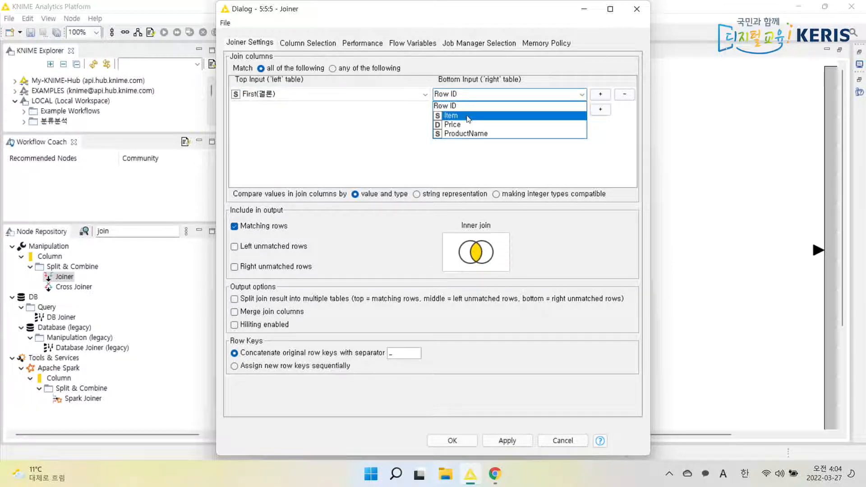
left_click(468, 117)
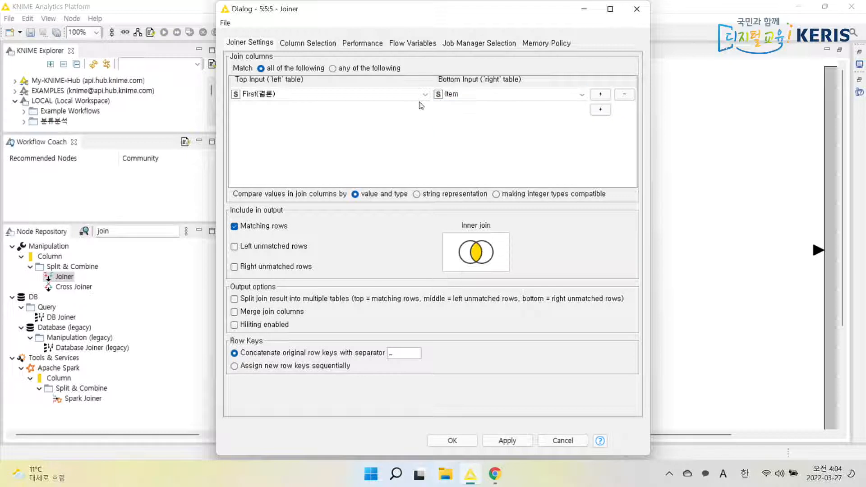
Exclude Item from the lower table's output columns, apply the Joiner settings and execute the node
left_click(324, 44)
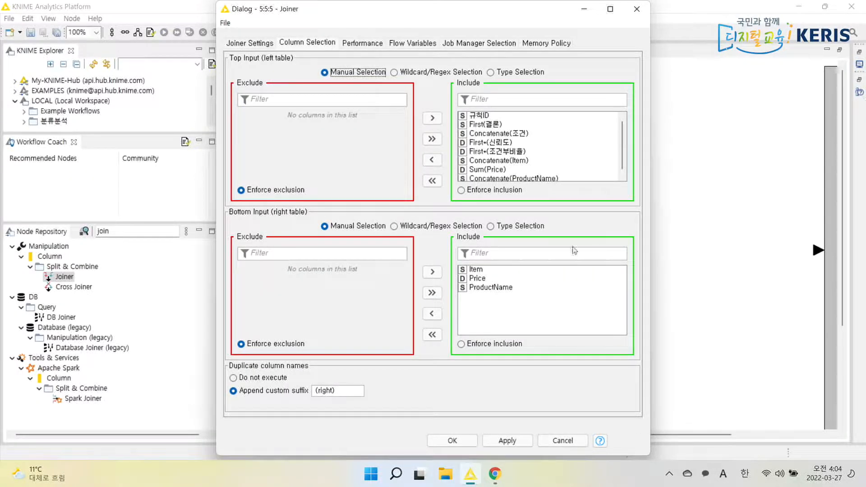
left_click(477, 269)
left_click(431, 314)
left_click(504, 440)
left_click(450, 440)
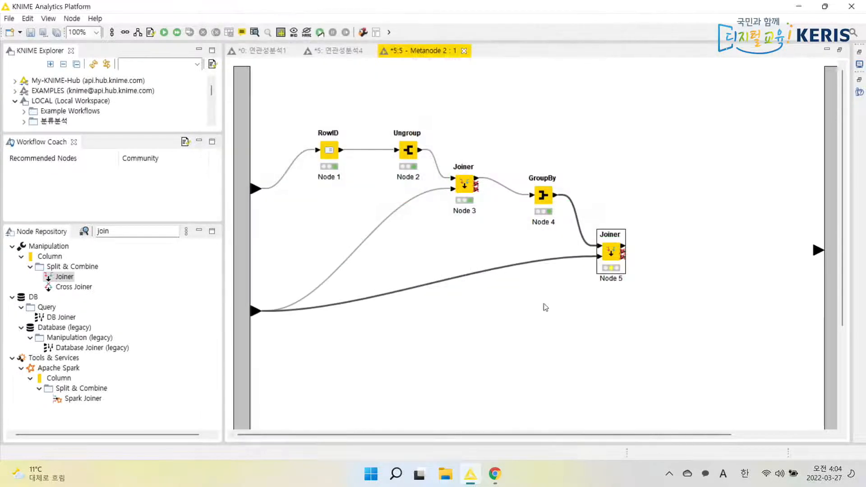
right_click(609, 252)
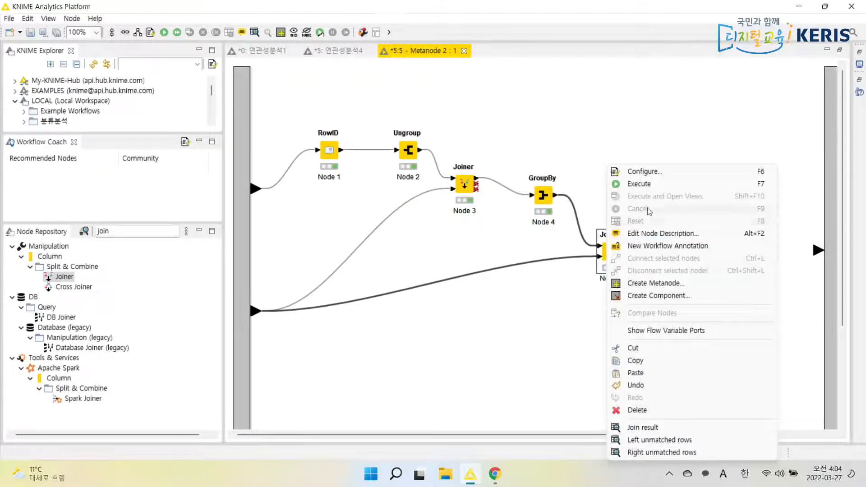
left_click(650, 184)
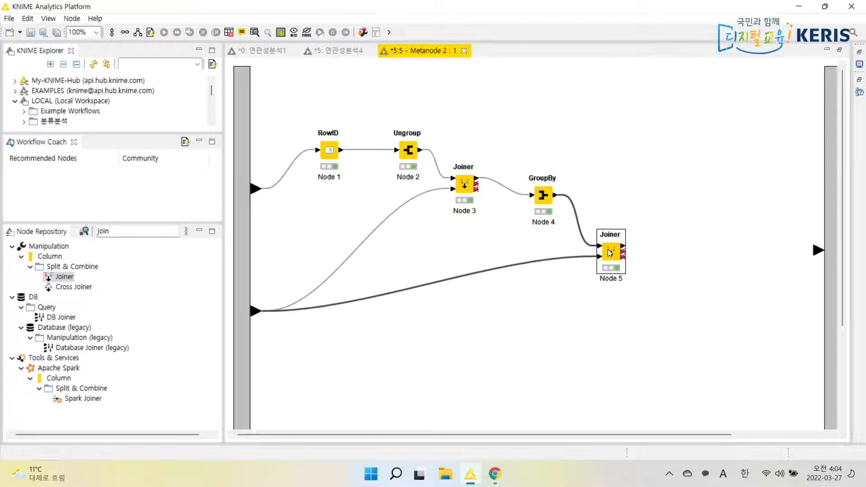
Examine the join result, comparing the condition products' Sum(Price) and Concatenate(ProductName) columns with the conclusion product's Price and ProductName columns
right_click(610, 253)
left_click(648, 427)
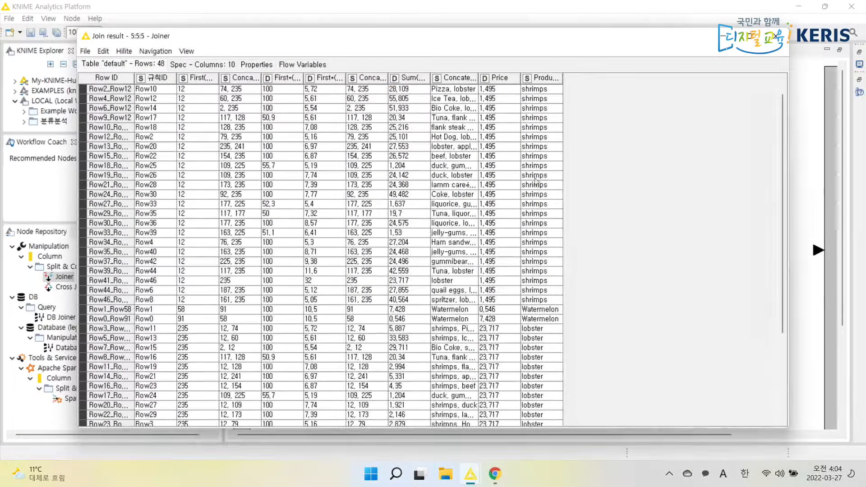
left_click_drag(478, 78, 570, 80)
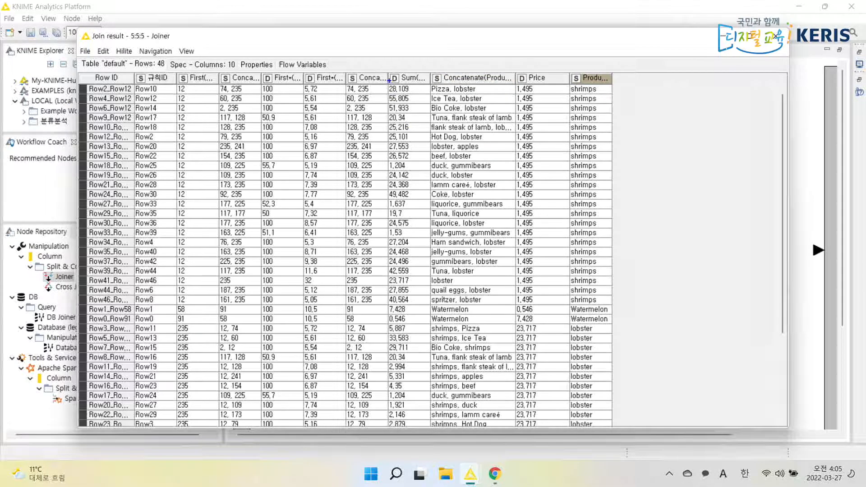
mouse_move(387, 73)
left_mouse_down()
mouse_move(473, 171)
mouse_move(504, 266)
mouse_move(513, 427)
left_mouse_up()
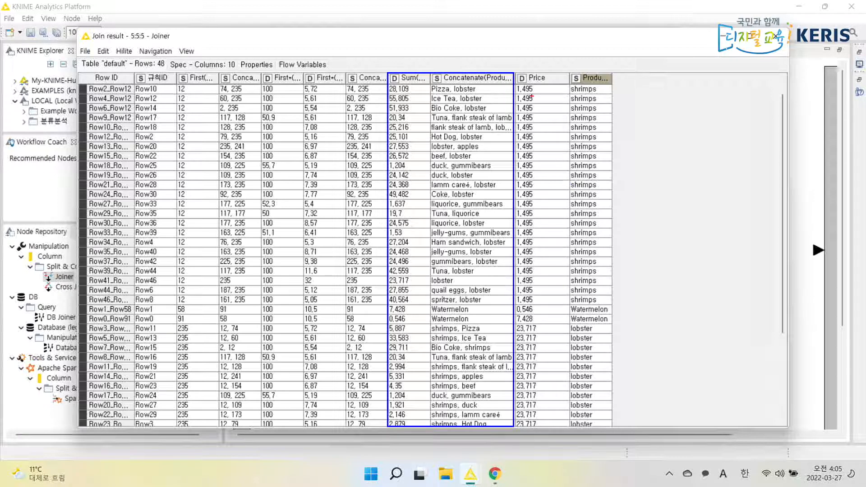
left_click_drag(515, 73, 612, 426)
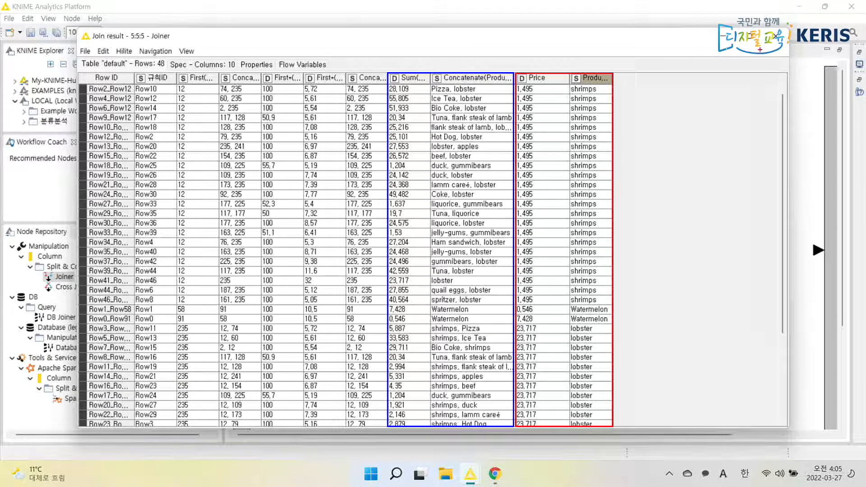
key("Escape")
left_click(780, 39)
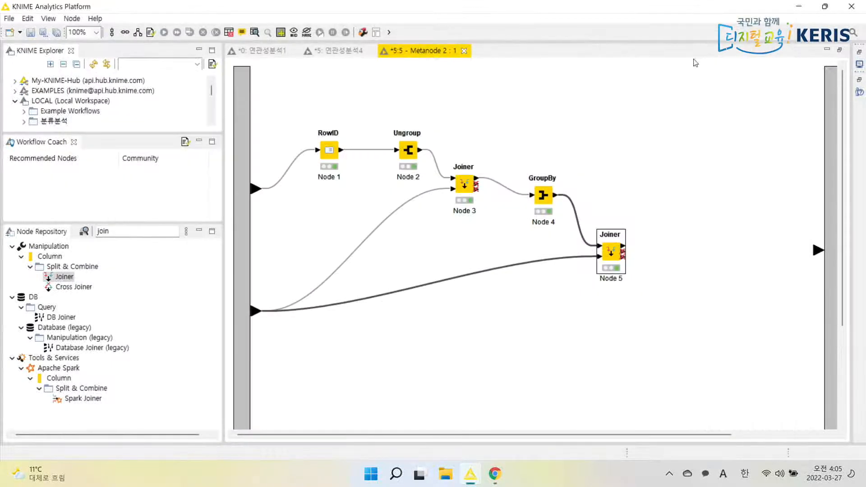
Move the second Joiner node slightly lower in the metanode
left_click_drag(613, 257, 613, 280)
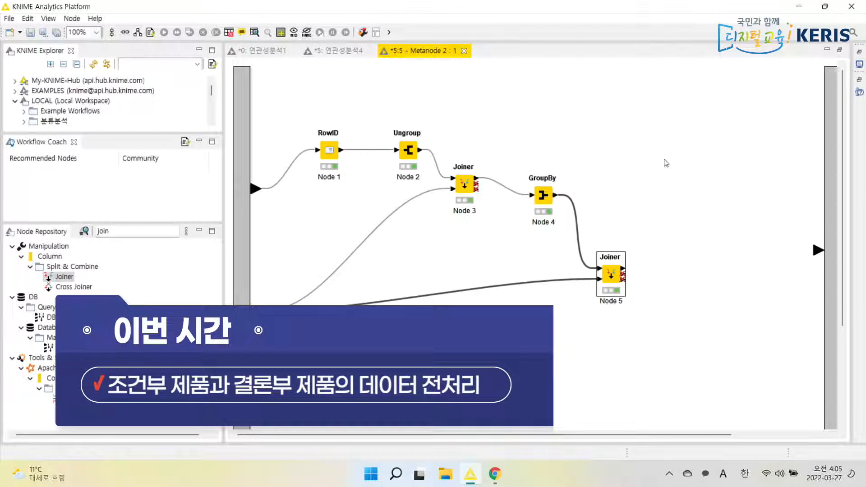